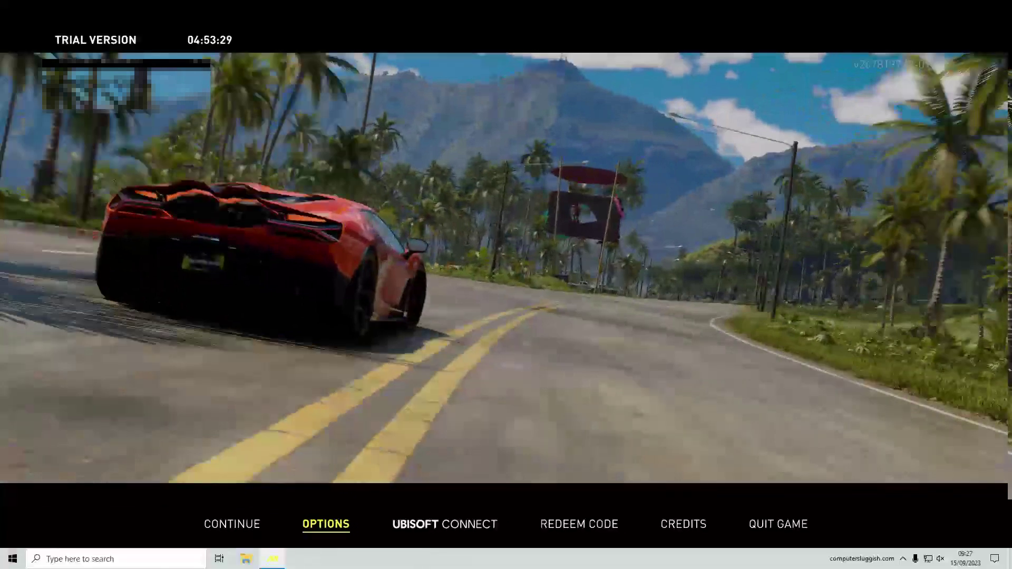
Open the Main Controls settings from the game's Options menu
key("Return")
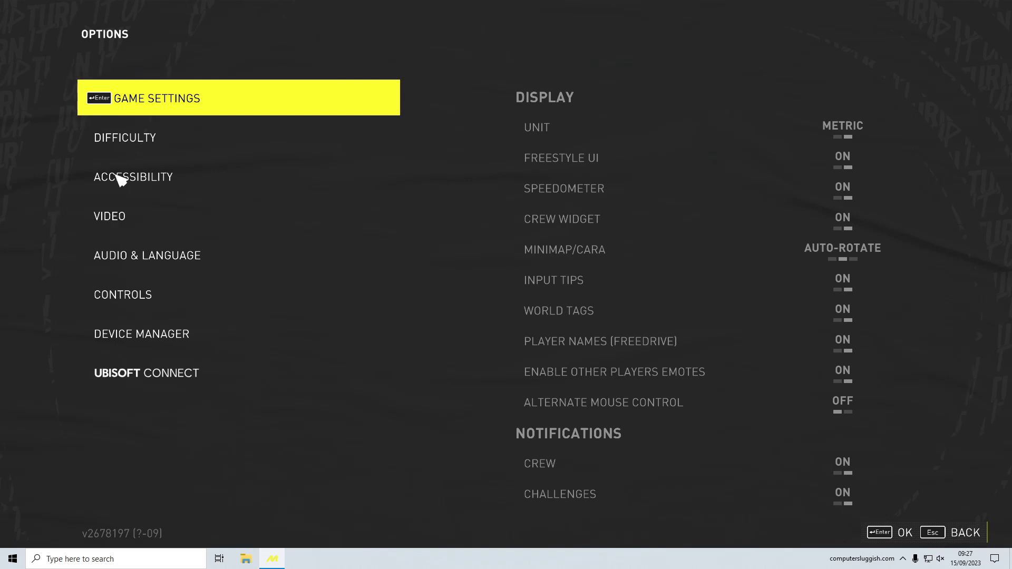
left_click(132, 296)
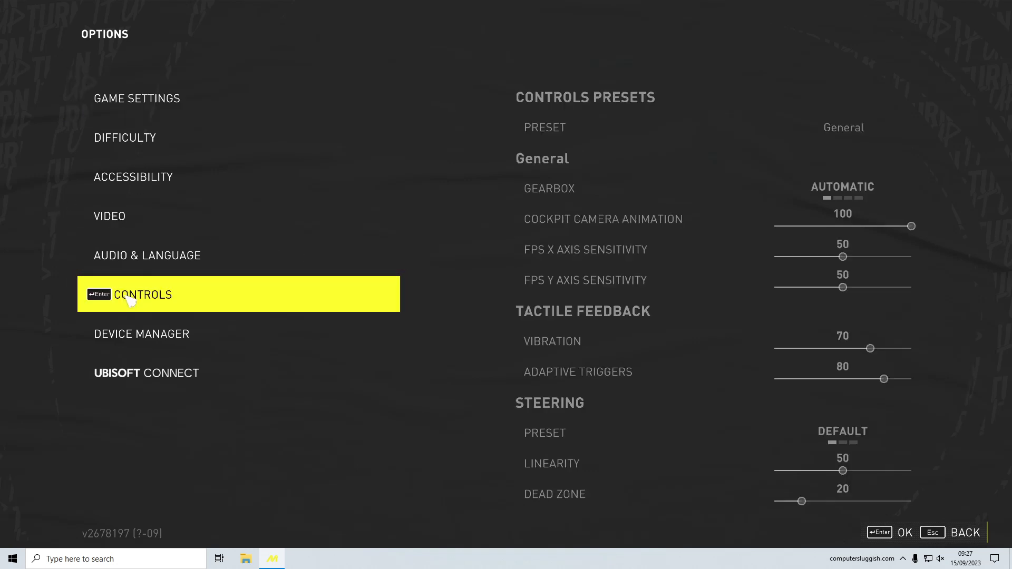
left_click(130, 298)
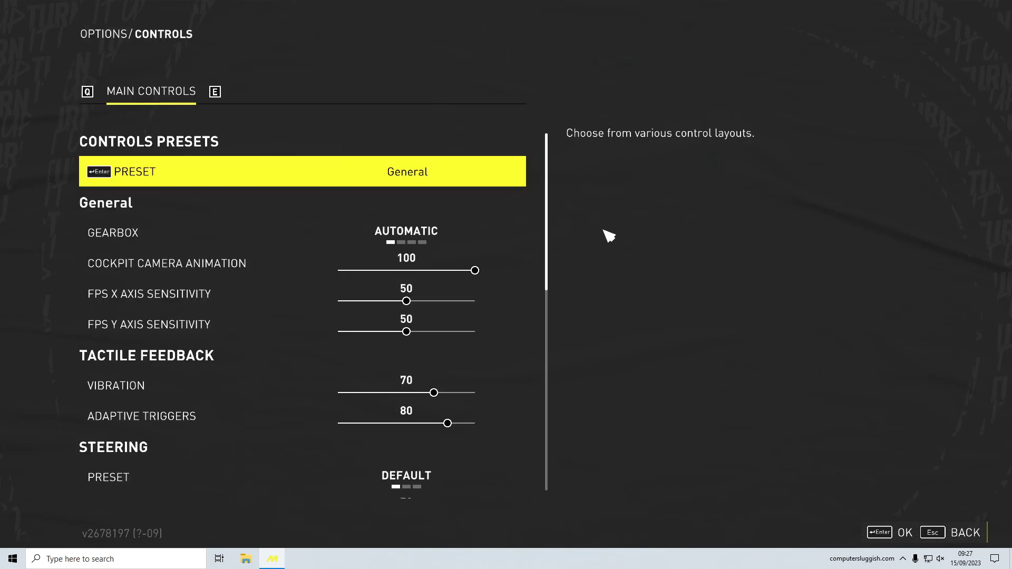
Scroll through the steering, throttle and brake control values down to Brake
scroll(489, 230, "down", 1)
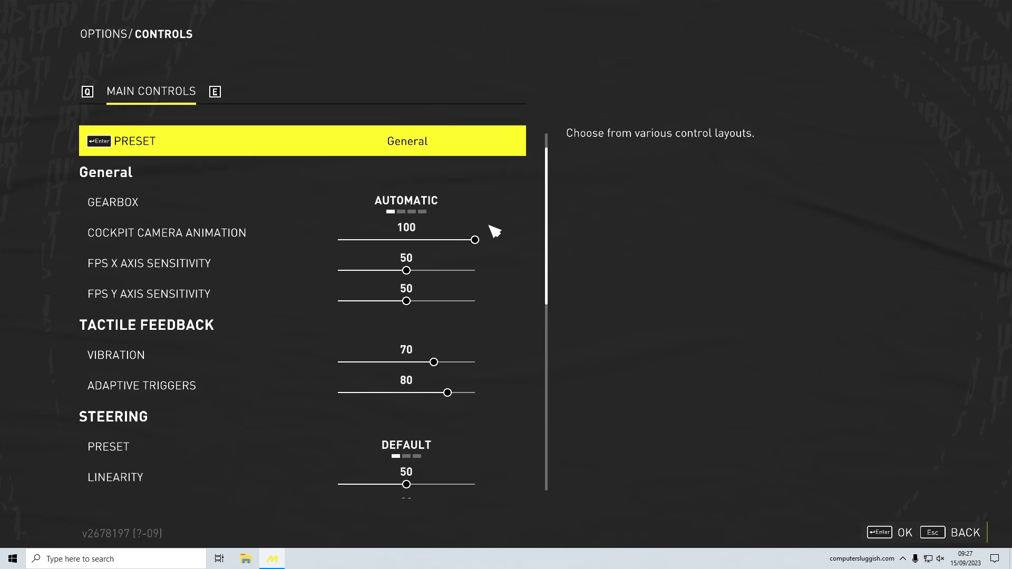
scroll(525, 218, "down", 3)
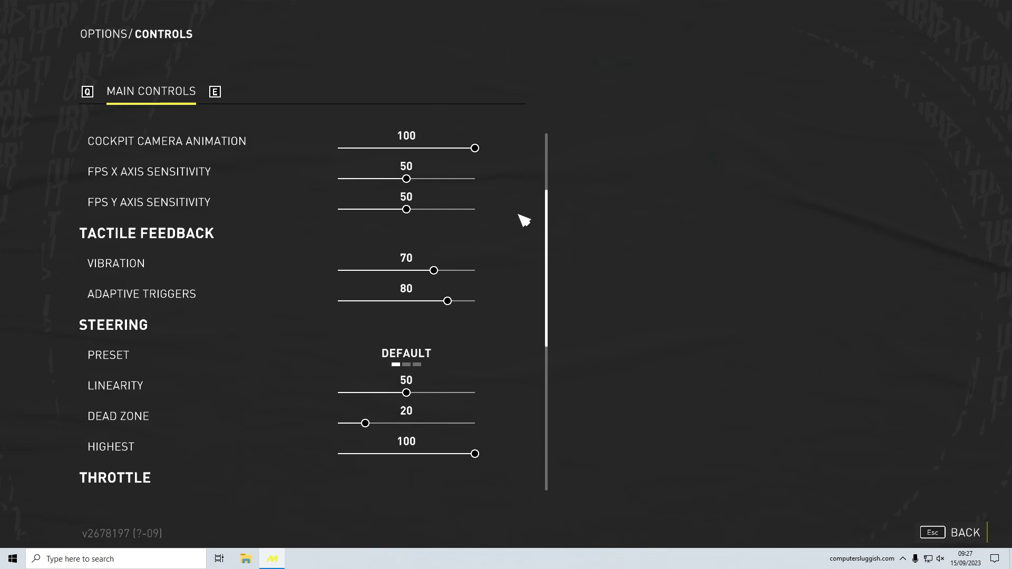
scroll(523, 218, "down", 5)
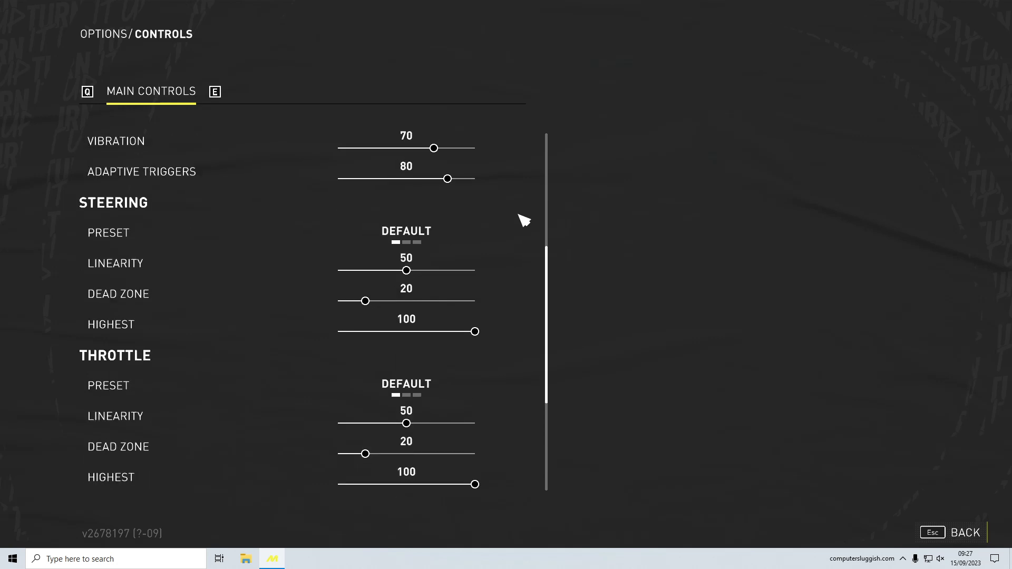
scroll(523, 219, "down", 2)
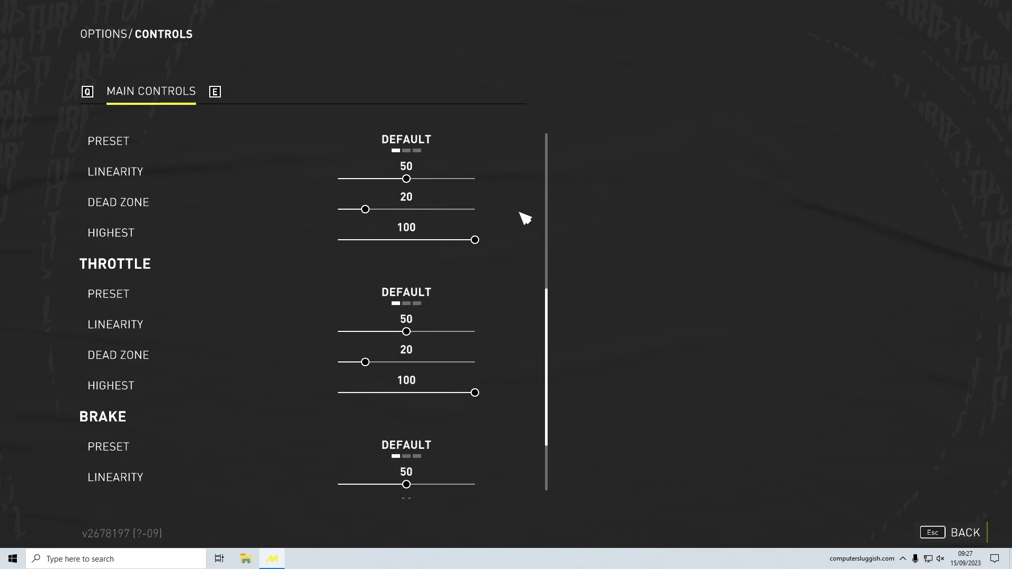
scroll(524, 219, "down", 1)
scroll(514, 357, "down", 1)
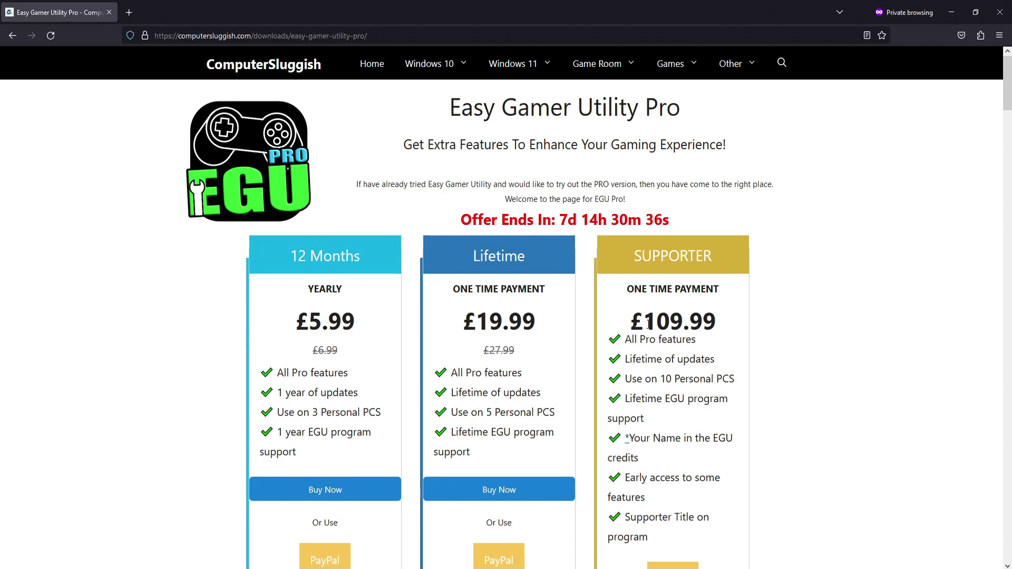
Minimize Firefox and close the Easy Gamer Utility PRO window
left_click_drag(640, 438, 713, 438)
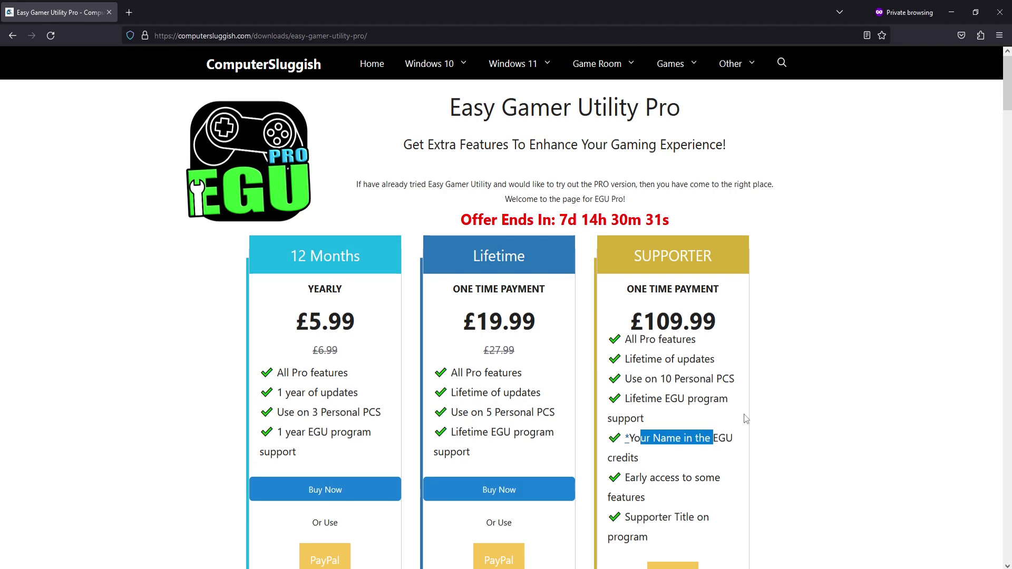
left_click(957, 6)
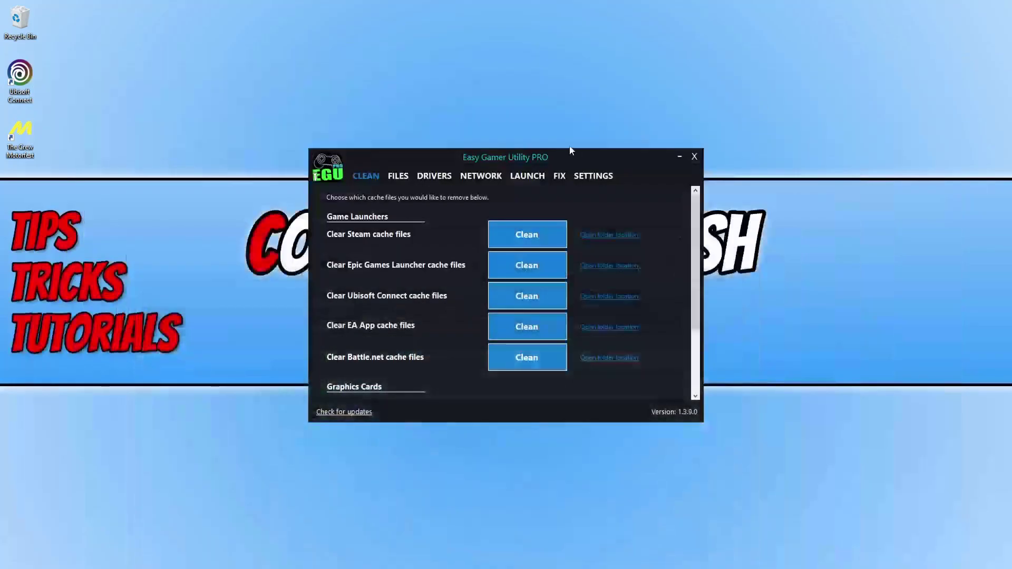
left_click(695, 157)
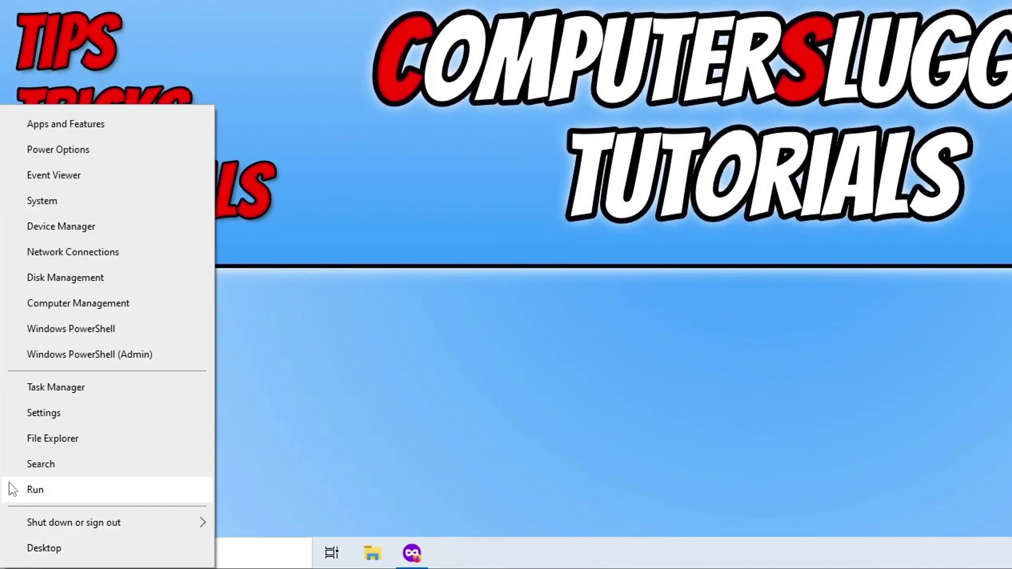
Open Windows Settings and go to Update & Security
left_click(103, 419)
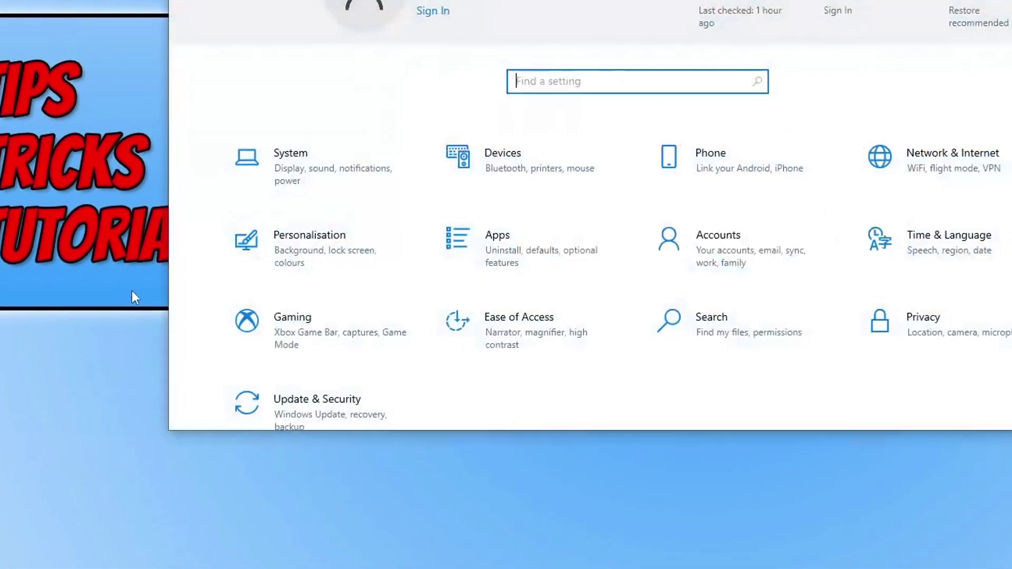
left_click(210, 391)
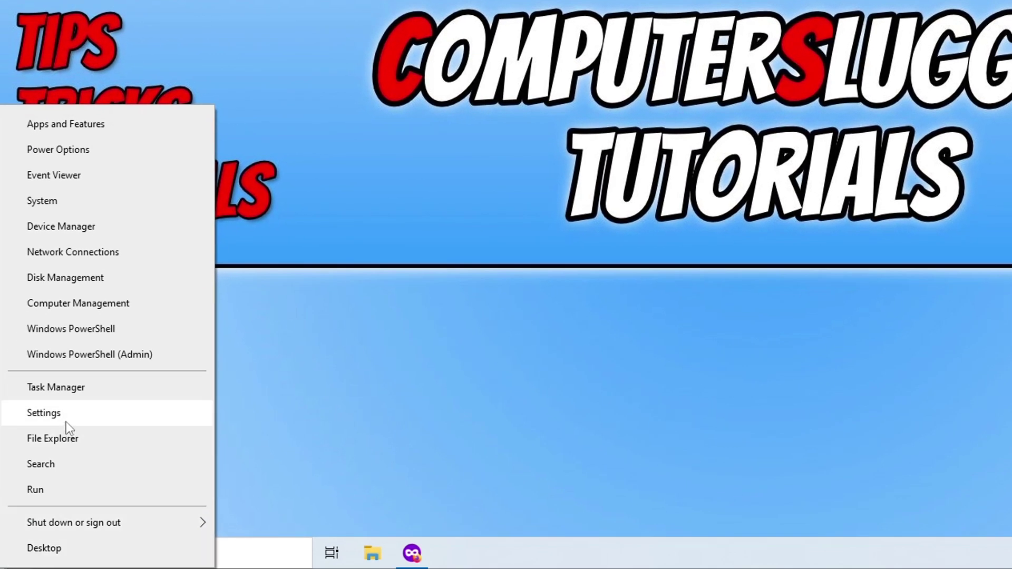
Remove the Rock Candy Gamepad for Xbox 360 under Bluetooth & other devices and confirm it reappears
left_click(45, 412)
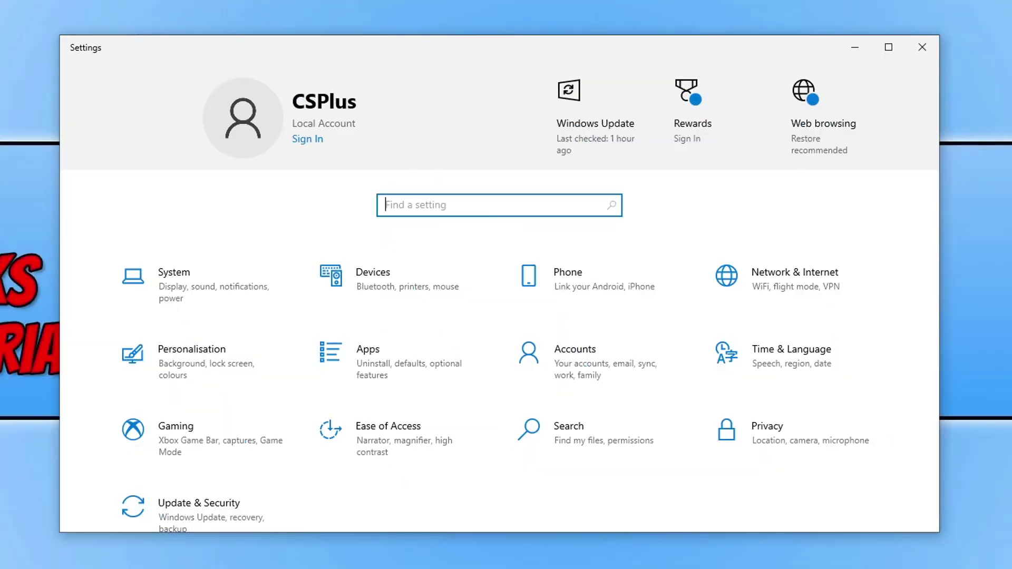
left_click(416, 288)
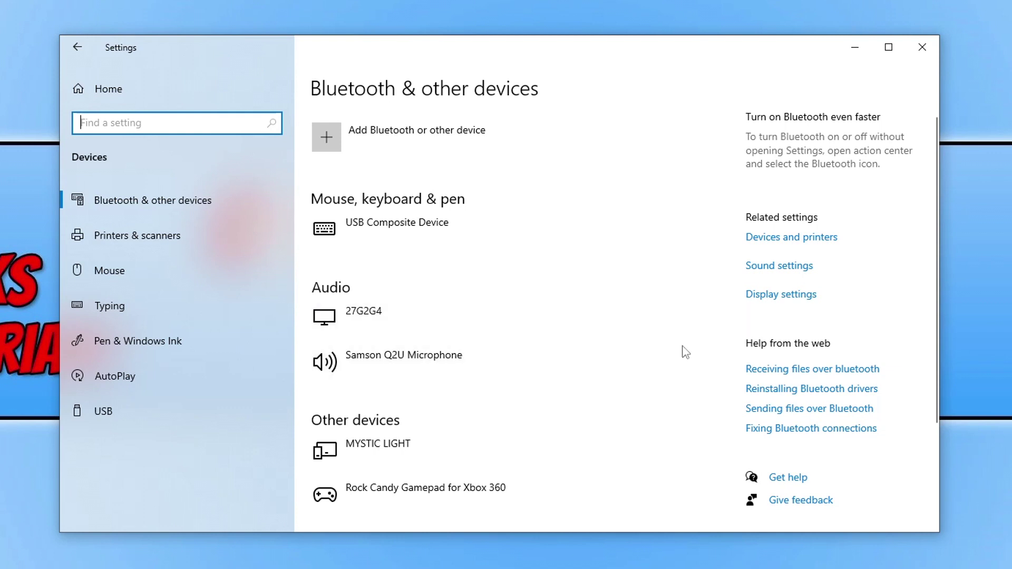
scroll(483, 334, "down", 2)
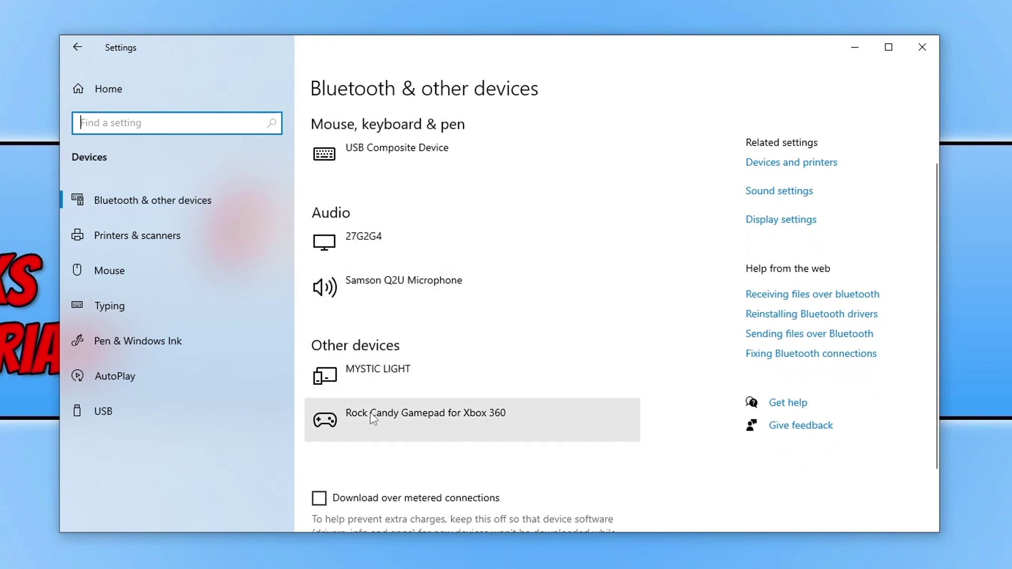
left_click(624, 432)
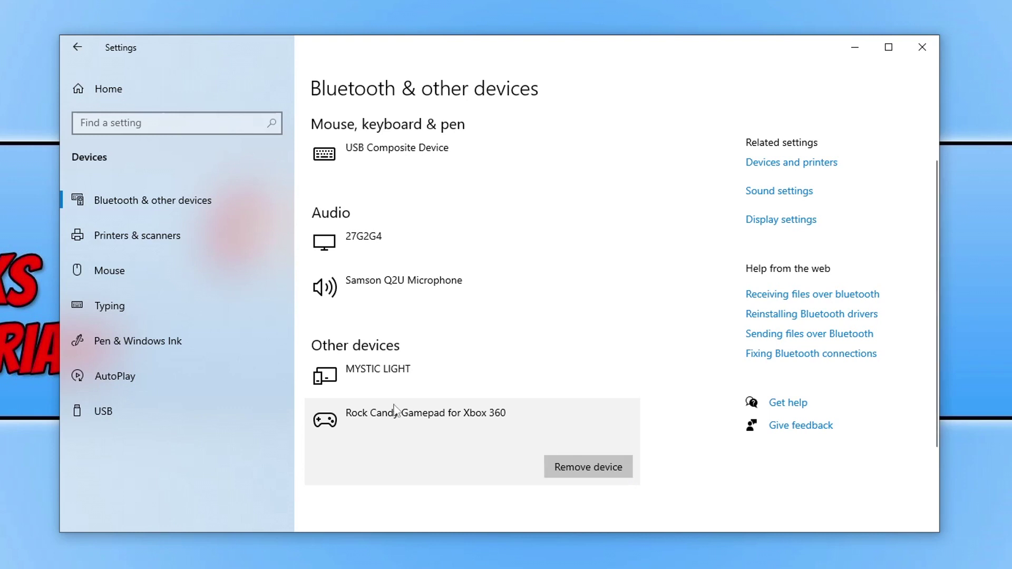
left_click(623, 468)
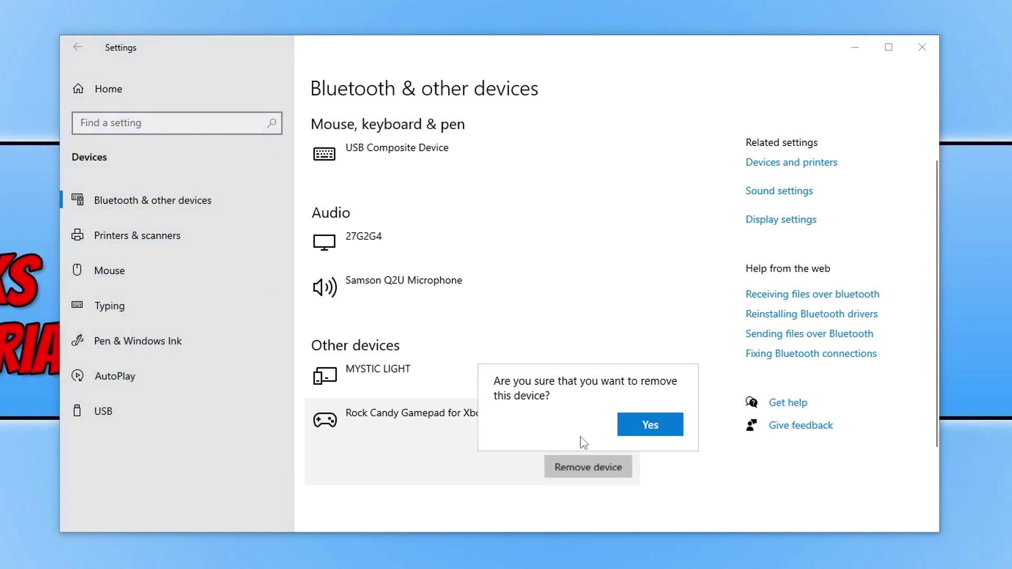
left_click(649, 425)
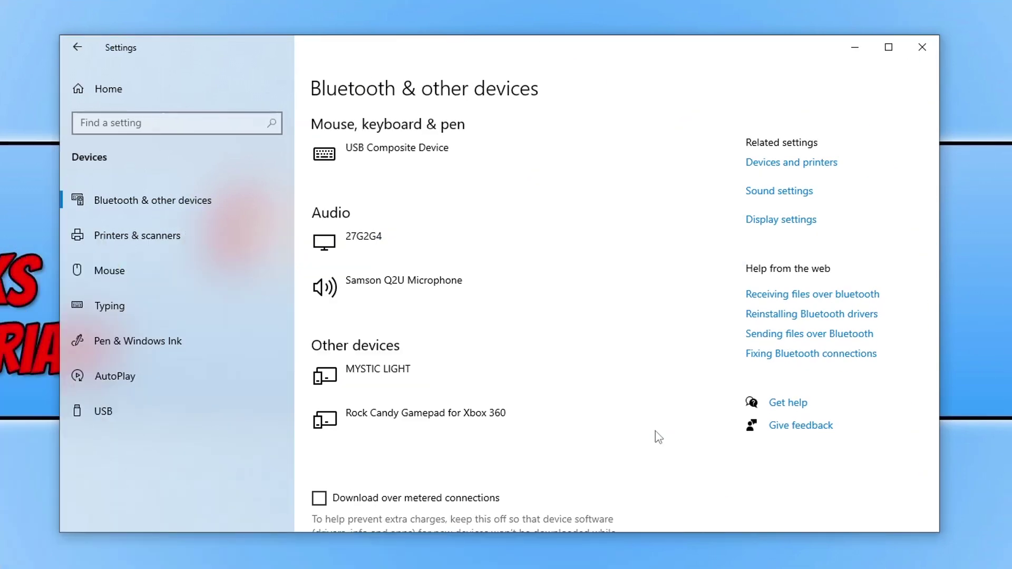
left_click(452, 438)
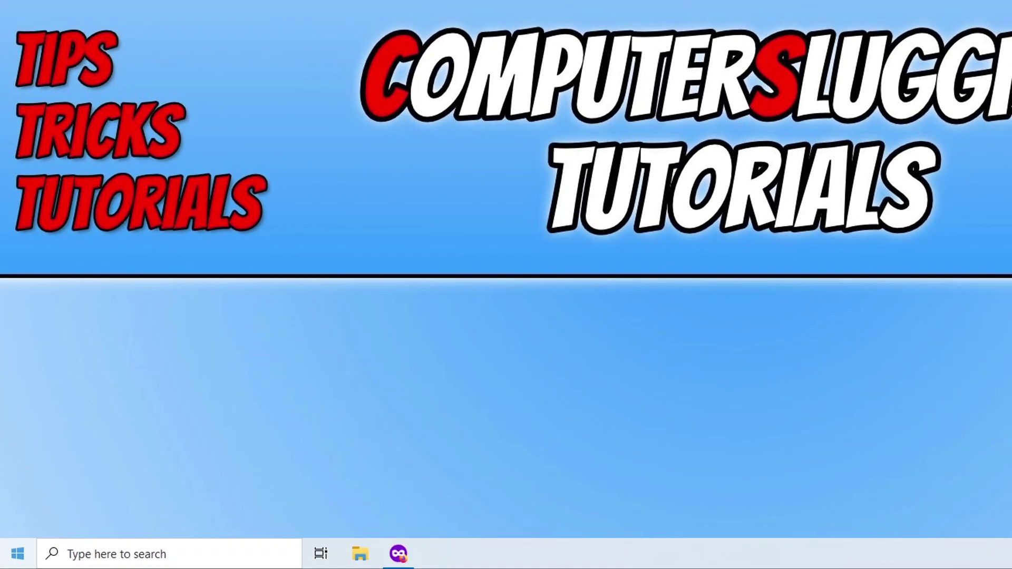
Search 'control' to open Control Panel, then go to Devices and Printers
key("super")
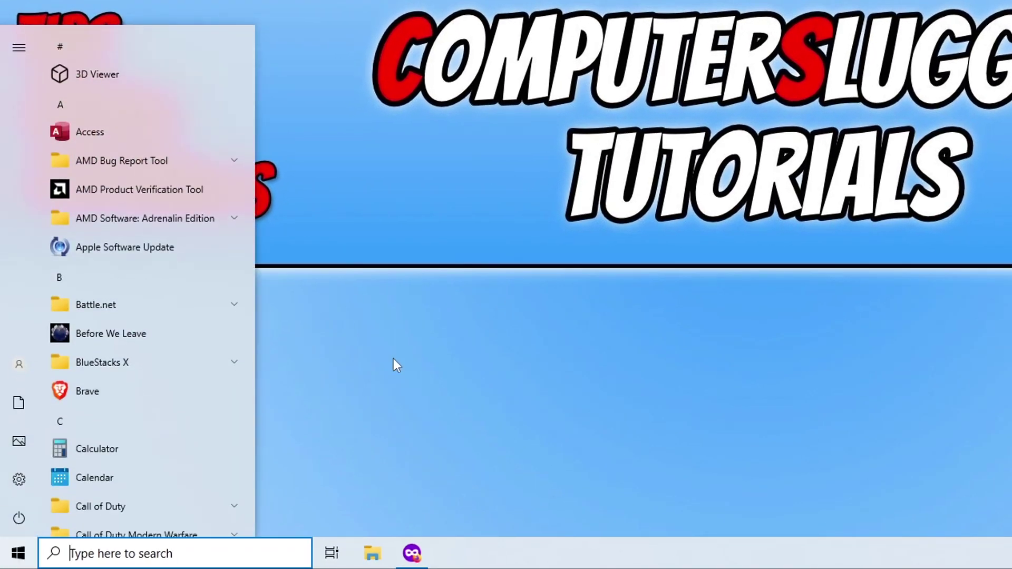
type("control")
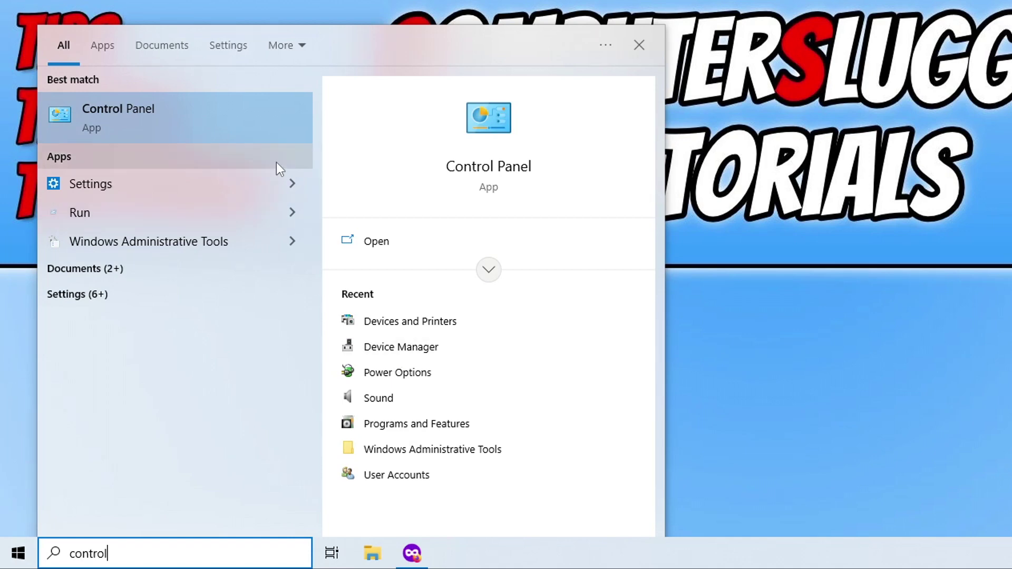
left_click(276, 131)
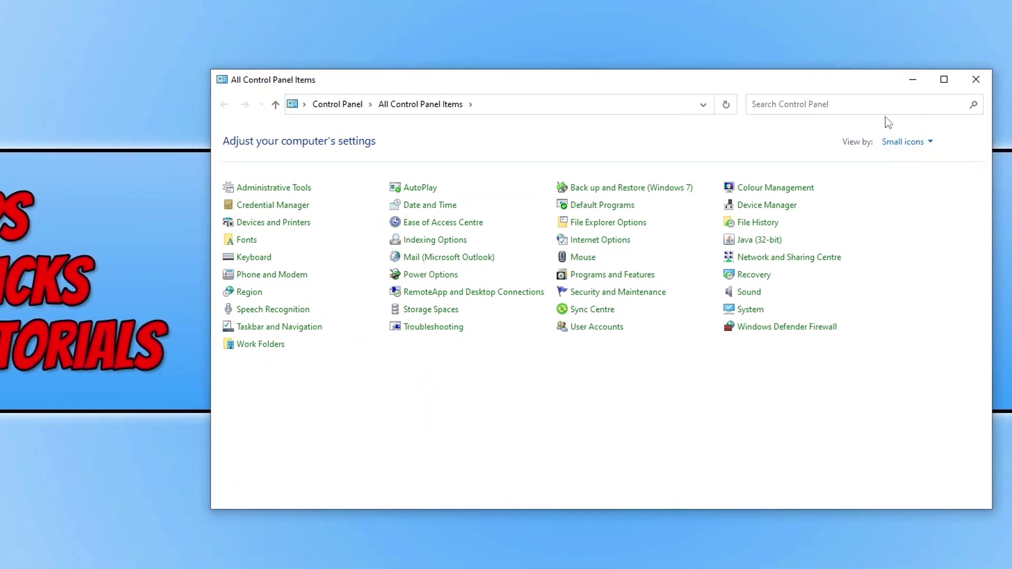
left_click(295, 226)
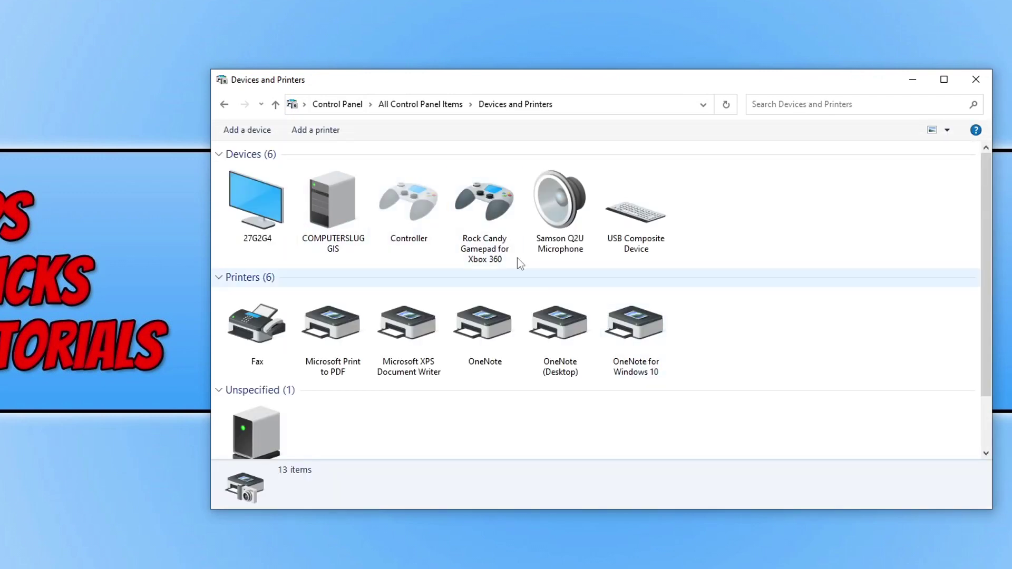
Open the Rock Candy gamepad's controller settings, keep the preferred device unchanged, and view its properties
right_click(481, 195)
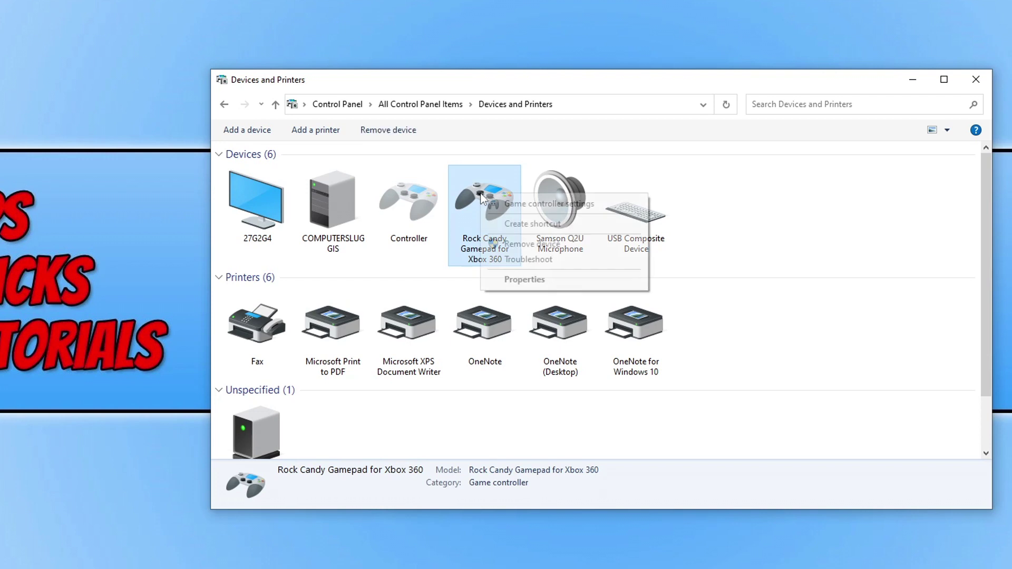
left_click(538, 204)
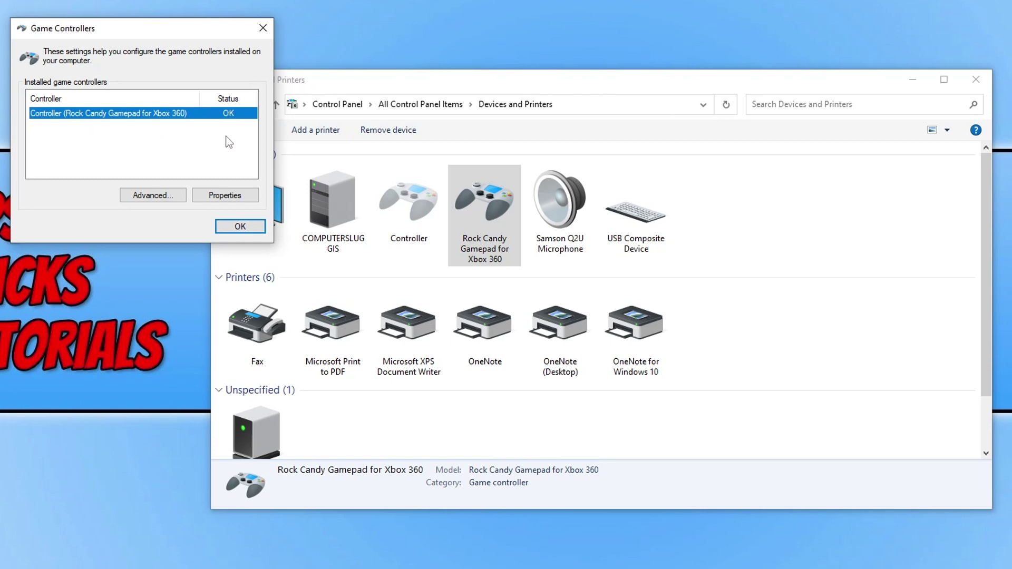
left_click(153, 197)
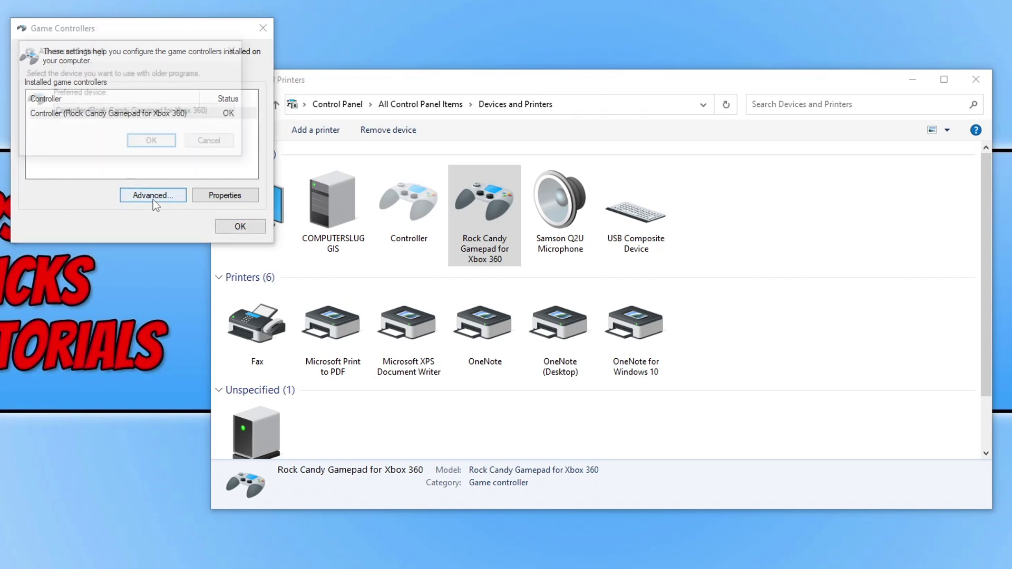
left_click(158, 110)
left_click(164, 111)
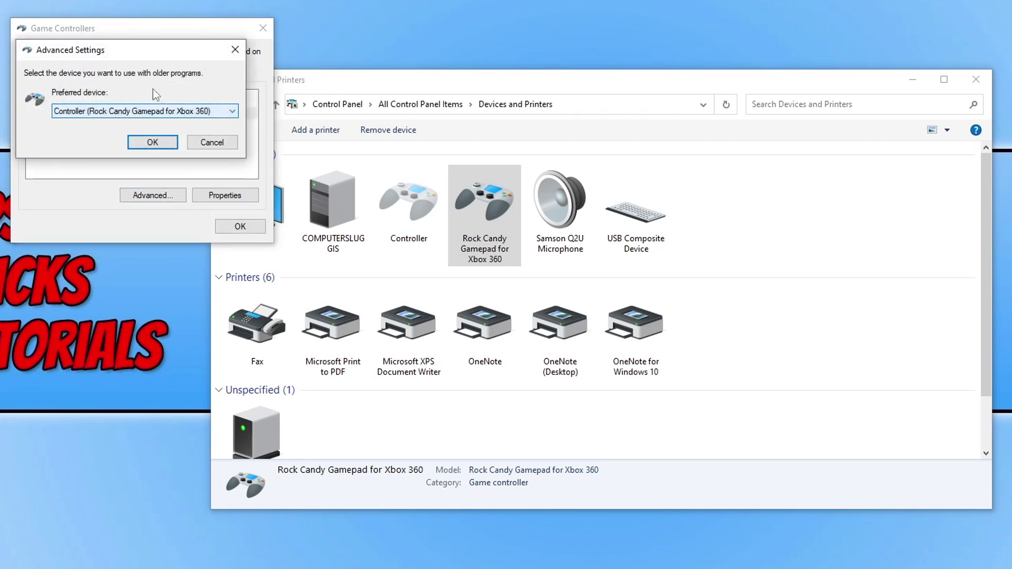
left_click(150, 142)
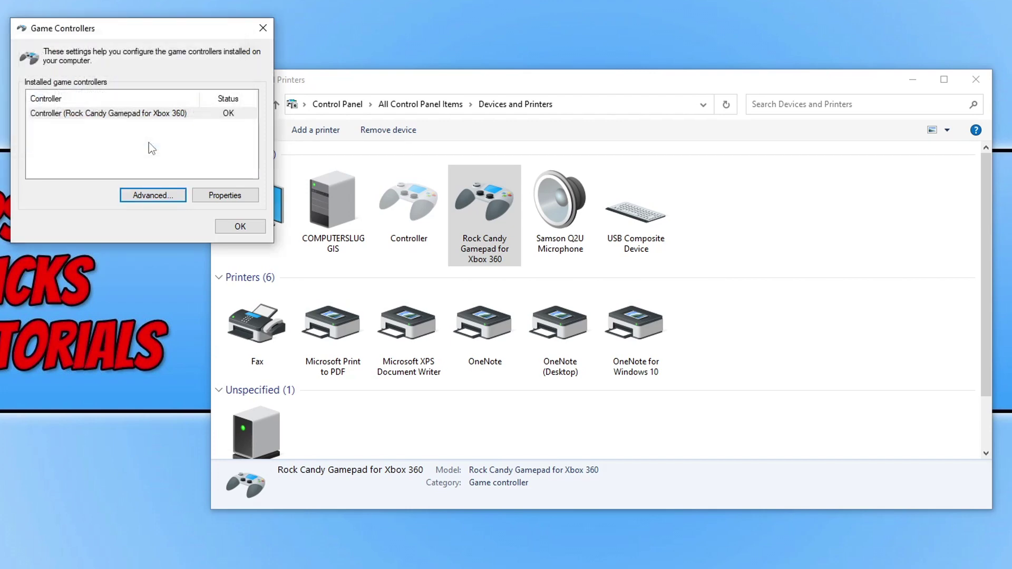
left_click(230, 195)
Reset the gamepad's calibration to default on the Settings tab and close its properties with OK
left_click_drag(588, 154, 222, 43)
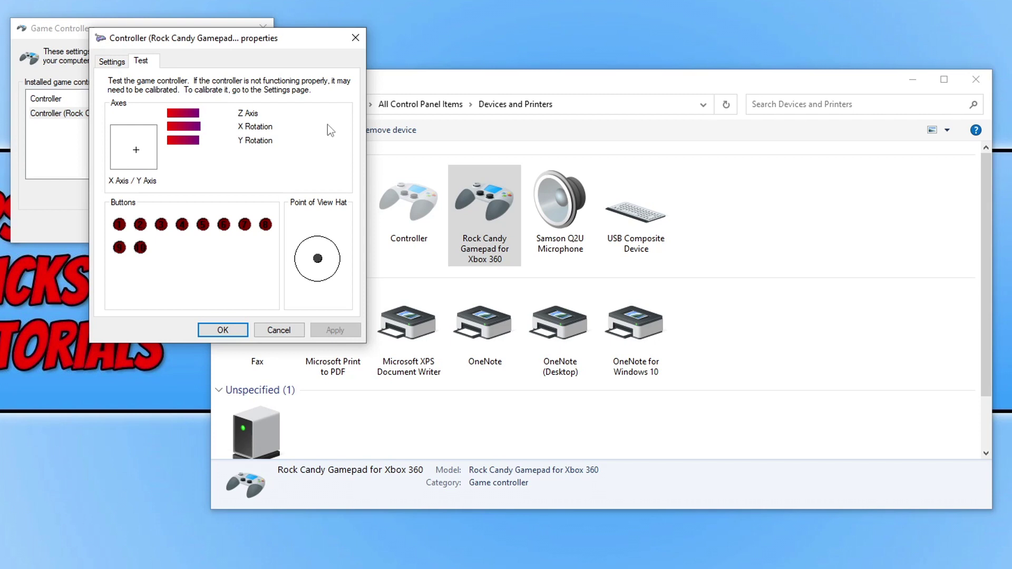
left_click(119, 65)
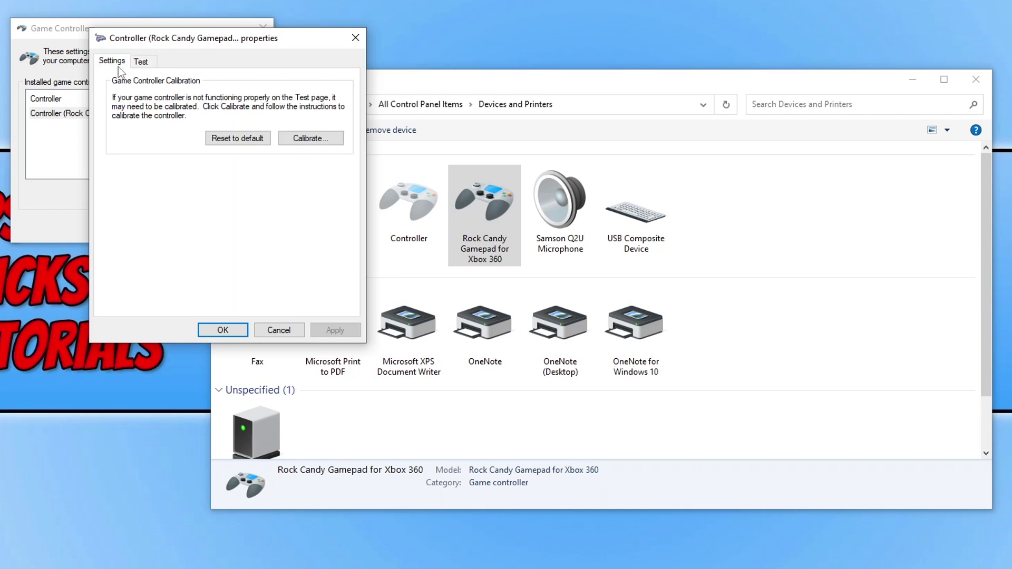
left_click(226, 140)
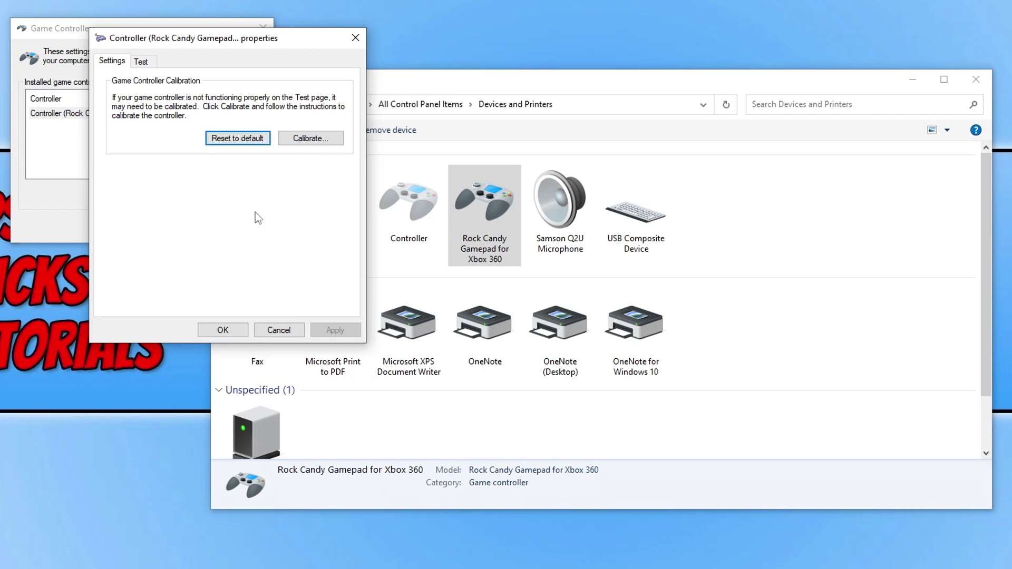
left_click(222, 330)
Close Game Controllers and run Troubleshoot on the Rock Candy gamepad
left_click(221, 227)
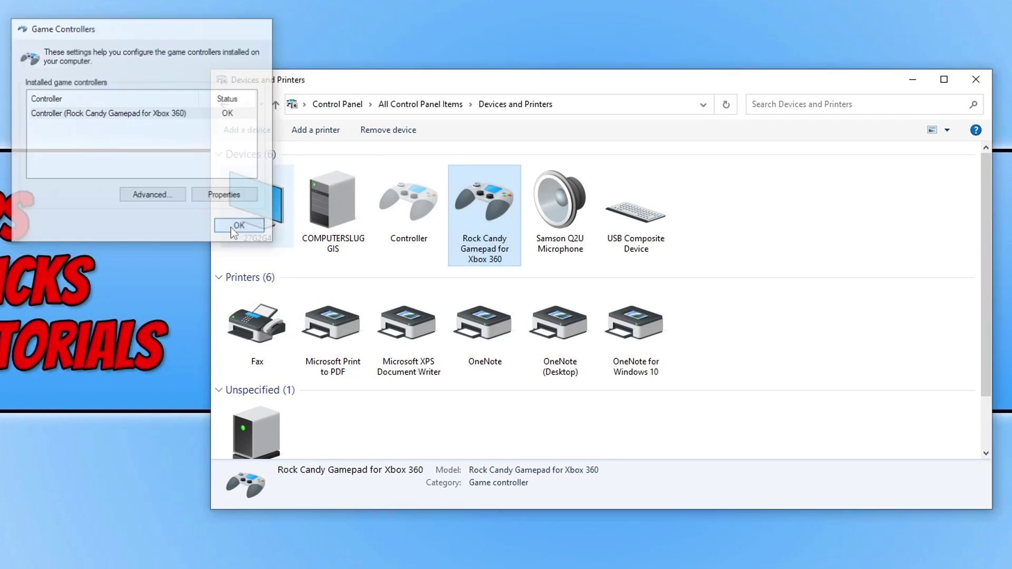
right_click(498, 211)
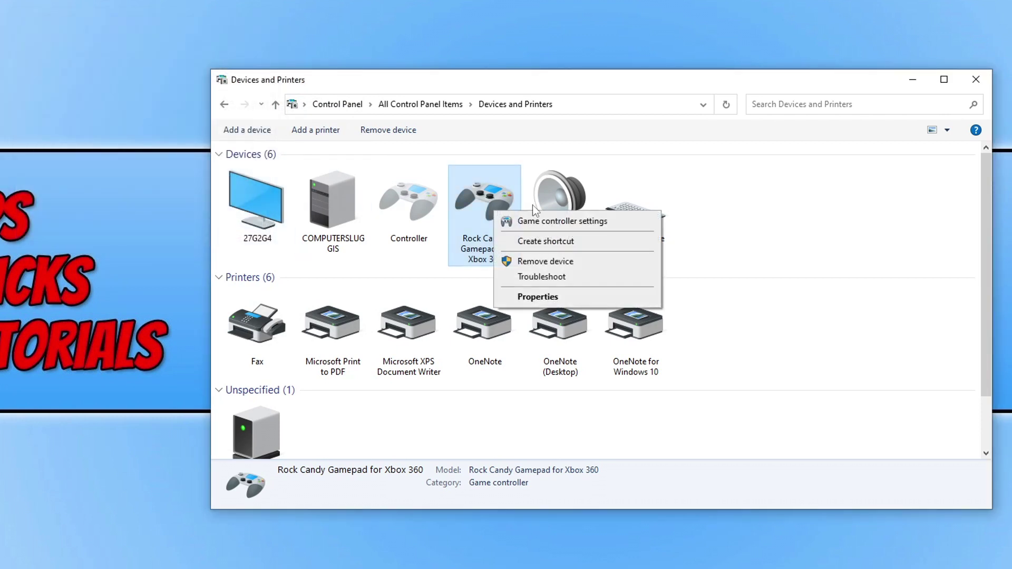
left_click(559, 275)
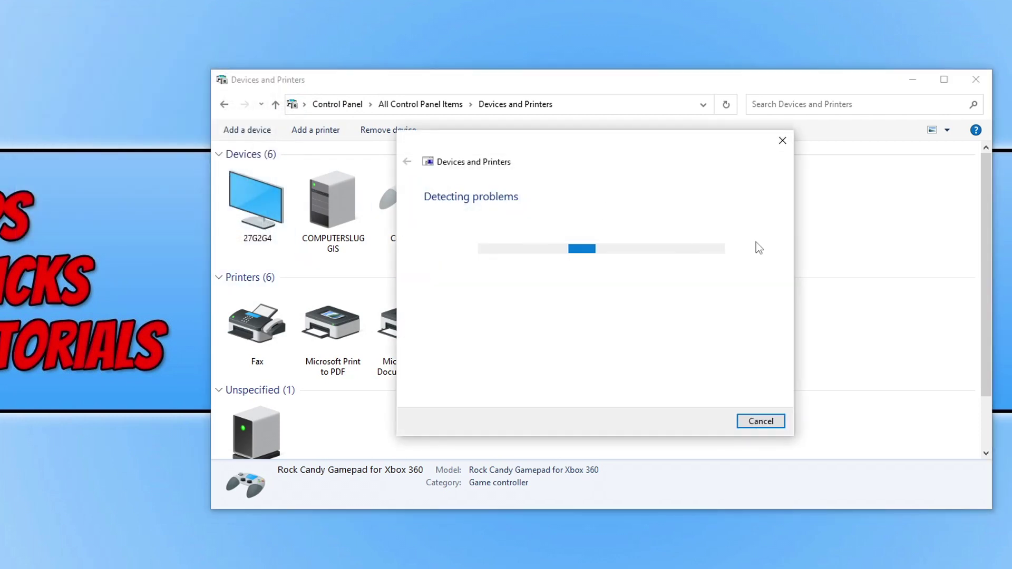